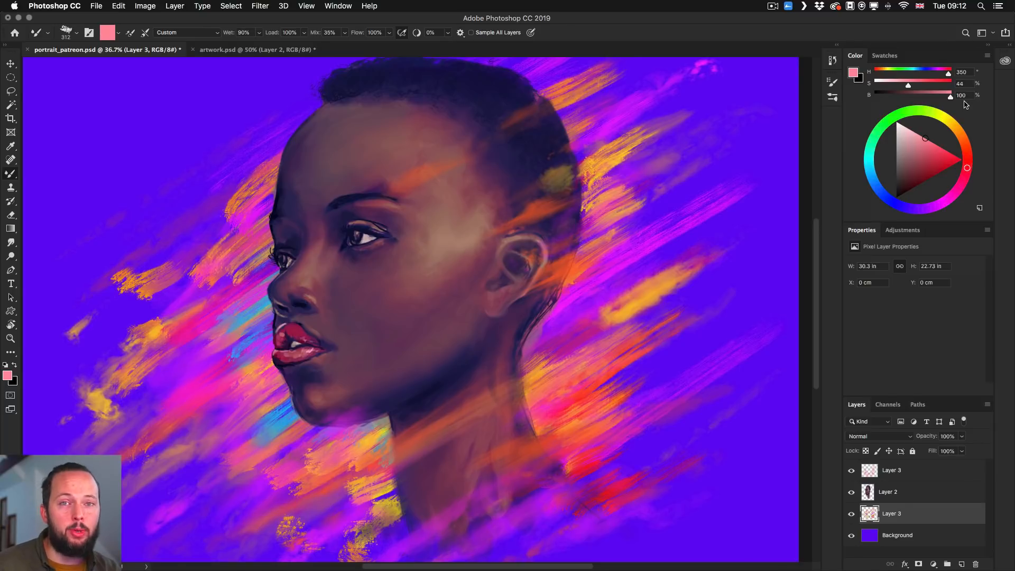
Switch the color picker display to the Hue Cube and back to the Color Wheel
left_click(985, 53)
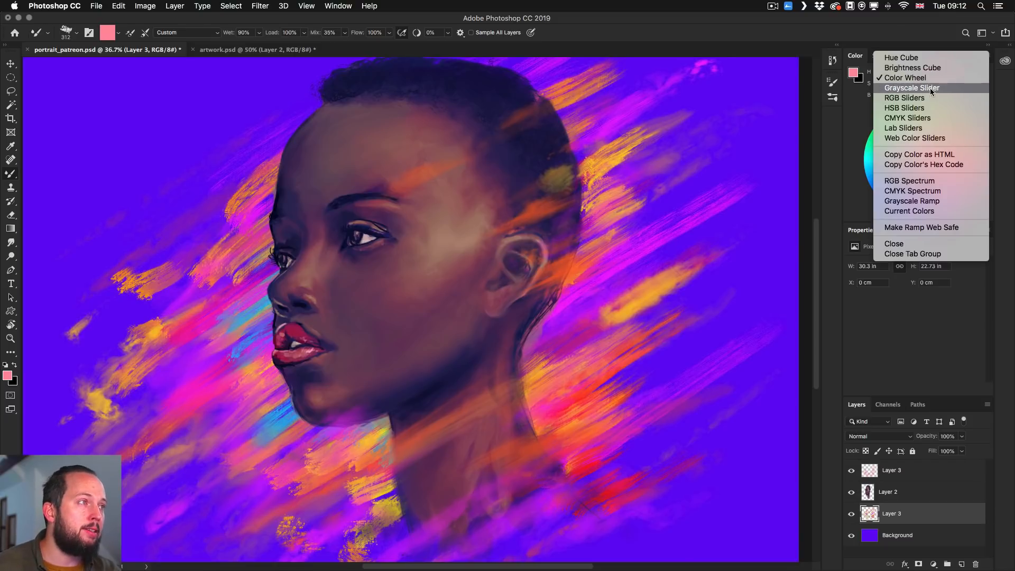
left_click(931, 59)
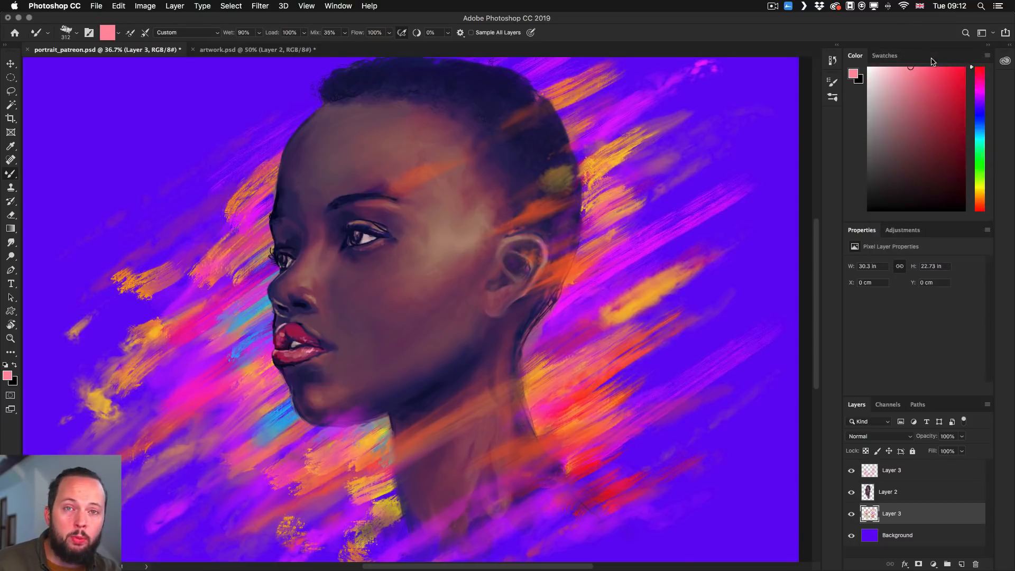
left_click(987, 55)
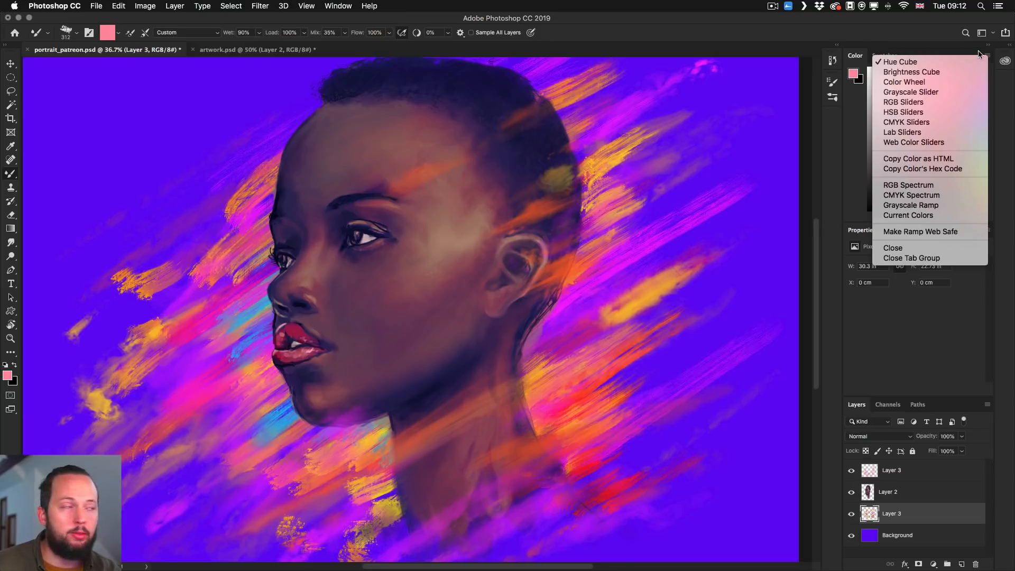
left_click(939, 81)
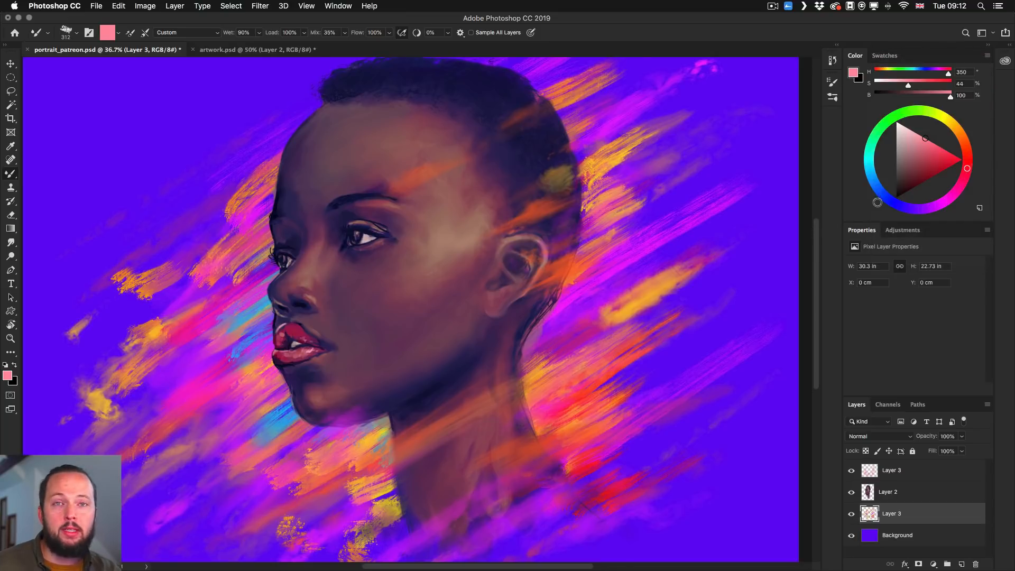
Try a bright green on the color wheel, and settle on a muted pink foreground color with H 317, S 41, B 68
left_click_drag(910, 116, 883, 105)
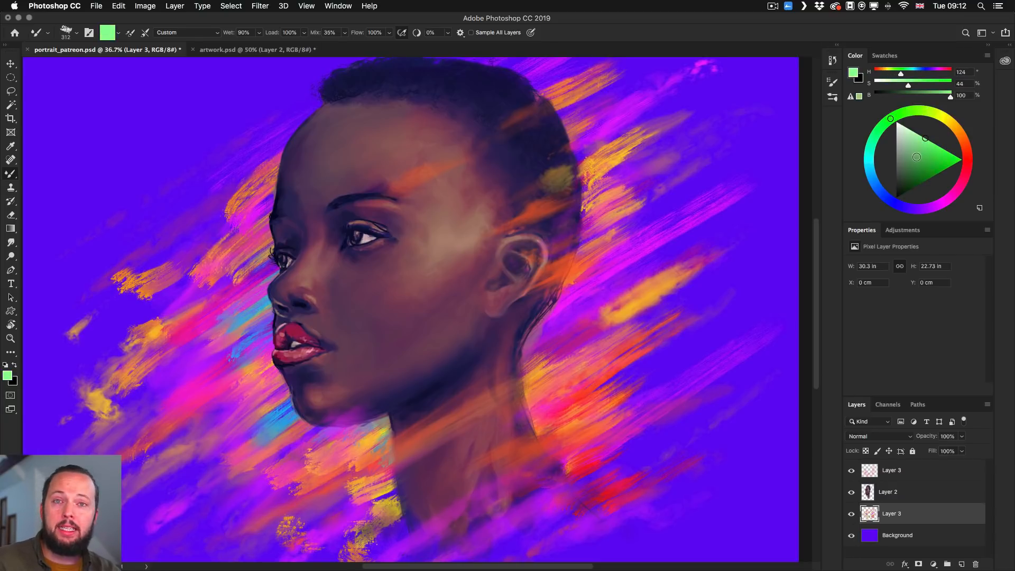
left_click_drag(930, 151, 995, 167)
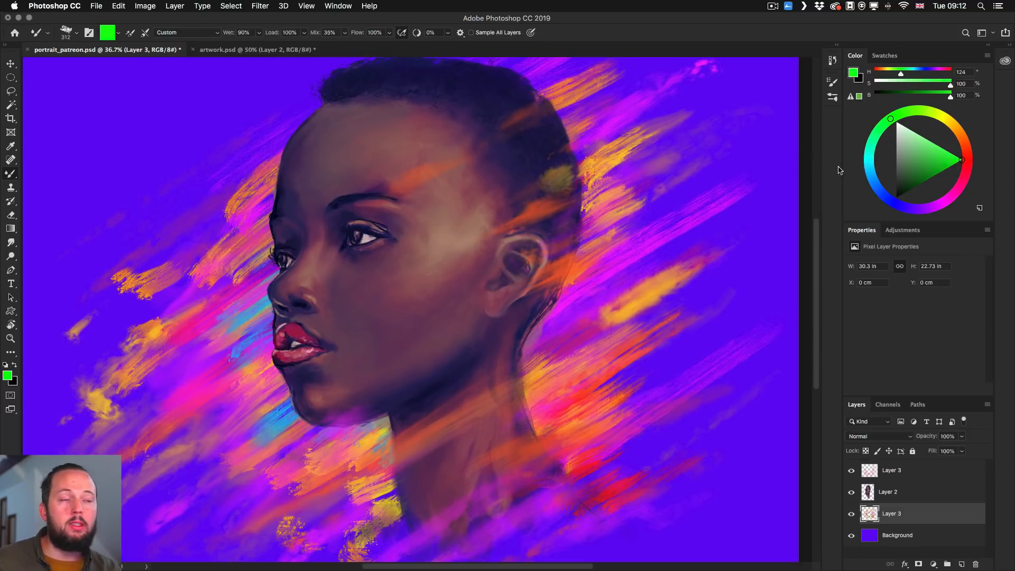
left_click_drag(958, 197, 914, 157)
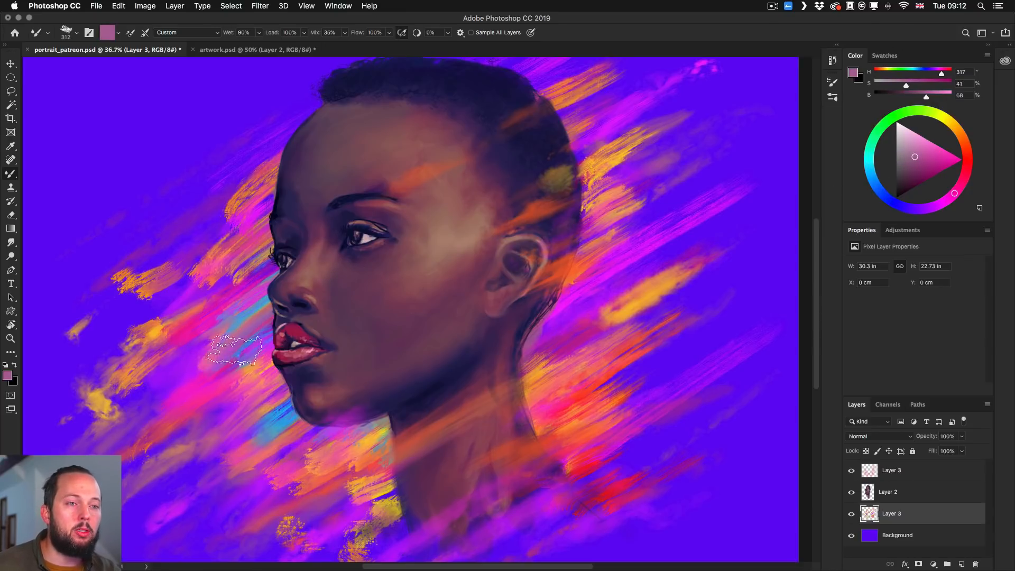
Paint muted pink Mixer Brush strokes into the background in front of the lips and behind the neck
left_click_drag(233, 339, 290, 323)
mouse_move(188, 346)
left_mouse_down()
mouse_move(272, 340)
mouse_move(290, 351)
mouse_move(287, 362)
mouse_move(348, 372)
left_mouse_up()
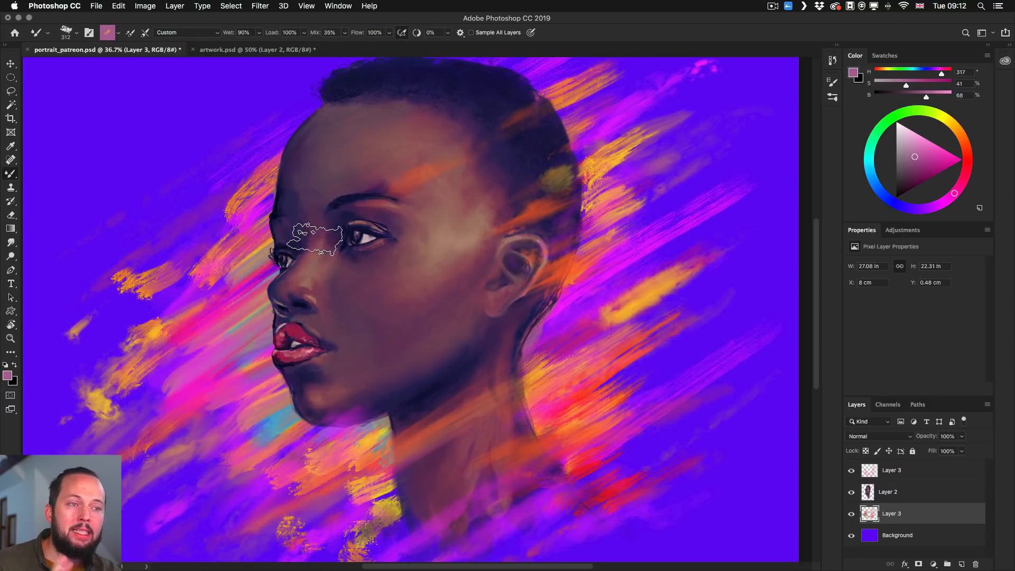
left_click_drag(478, 298, 499, 346)
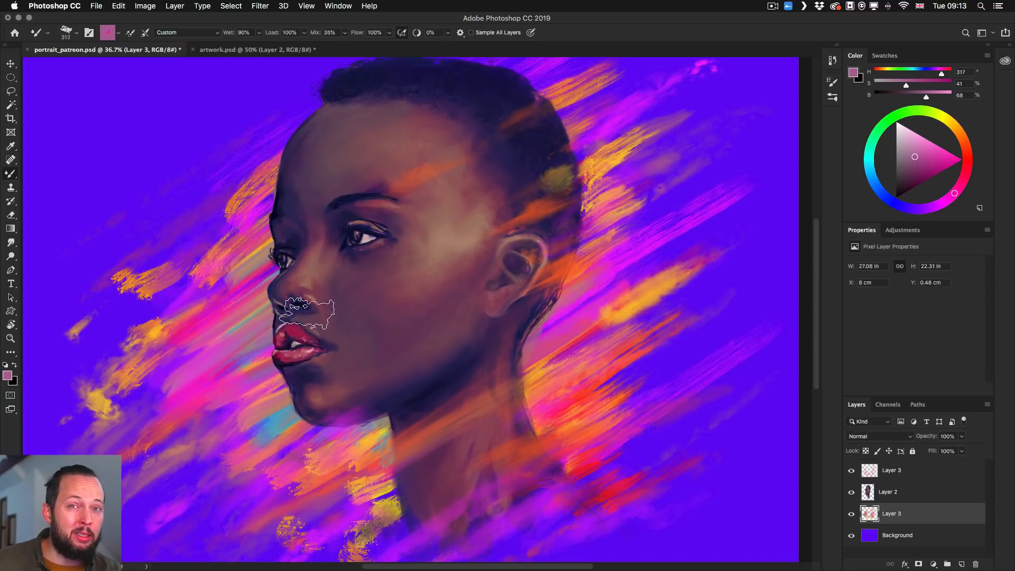
Use the on-canvas HUD color picker to set the foreground to bright green with H 92, S 95, B 100
left_click(293, 284, "ctrl+alt+super")
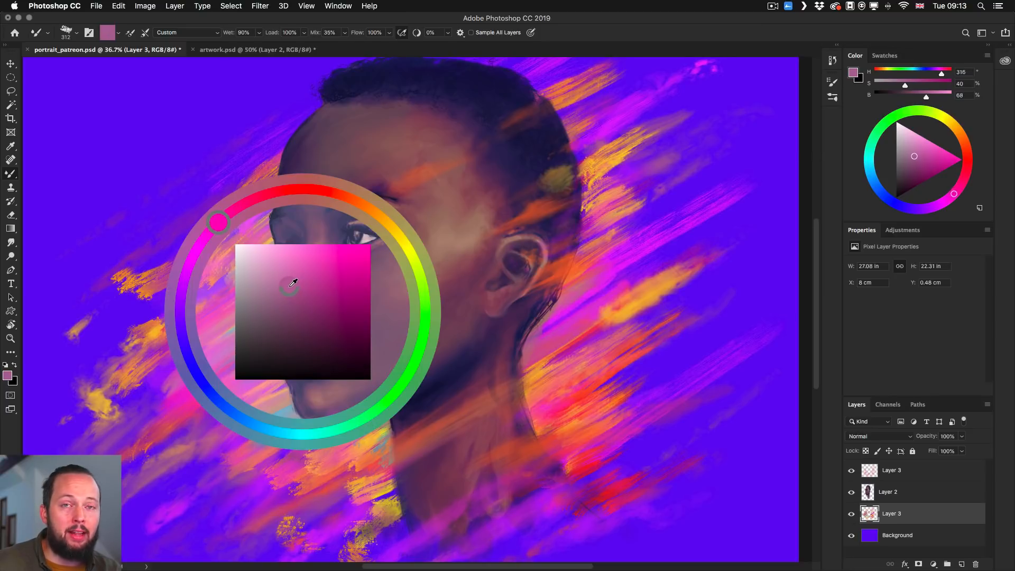
left_click_drag(292, 282, 314, 275)
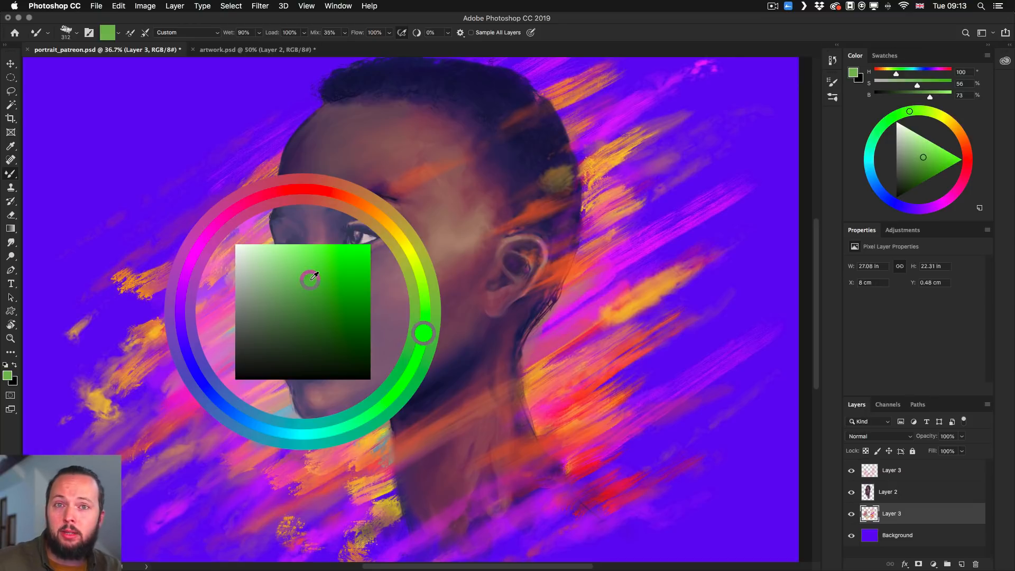
mouse_move(314, 275)
left_mouse_down()
mouse_move(269, 310)
mouse_move(319, 322)
mouse_move(320, 337)
left_mouse_up()
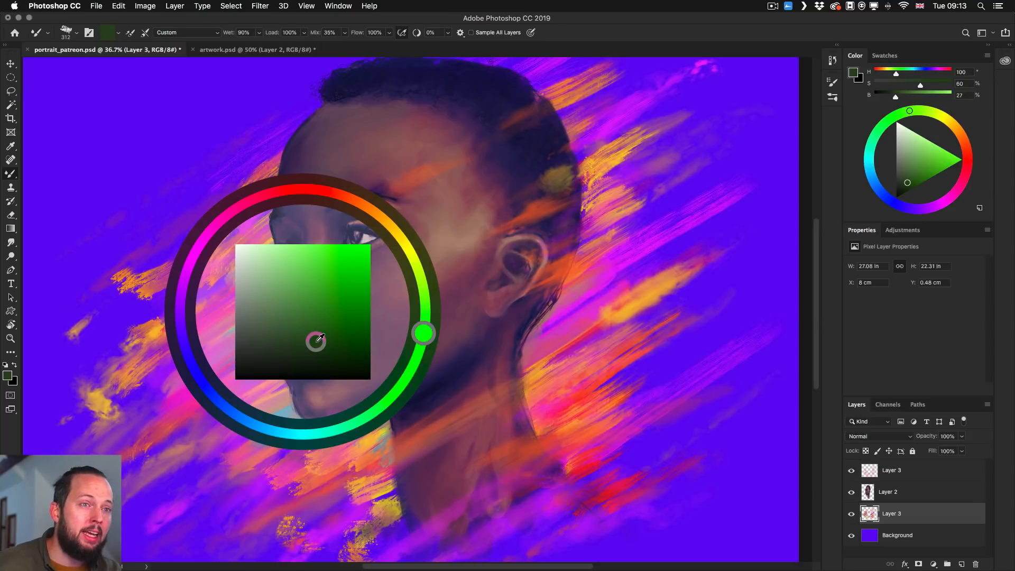
mouse_move(320, 337)
left_mouse_down()
mouse_move(311, 179)
mouse_move(294, 187)
mouse_move(401, 228)
mouse_move(431, 276)
mouse_move(429, 312)
left_mouse_up()
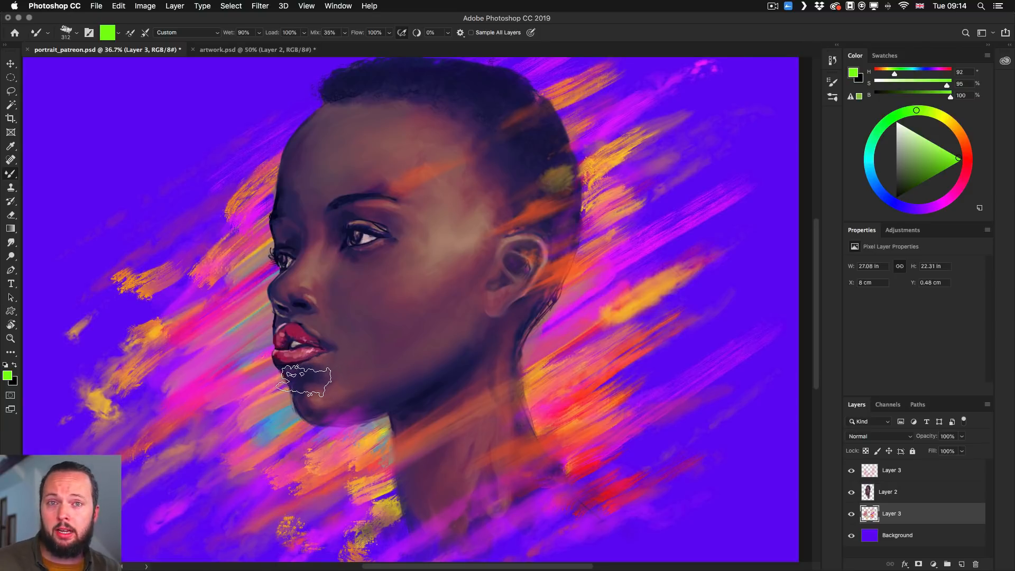
Check the available HUD Color Picker styles in the General preferences, keeping Hue Wheel (Medium)
key("i")
key("super+k")
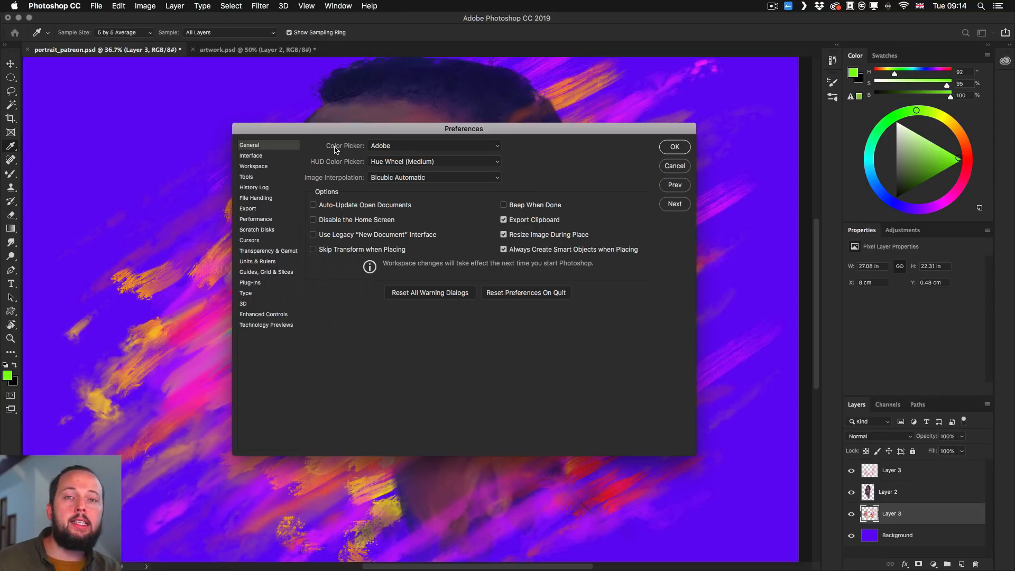
left_click(408, 162)
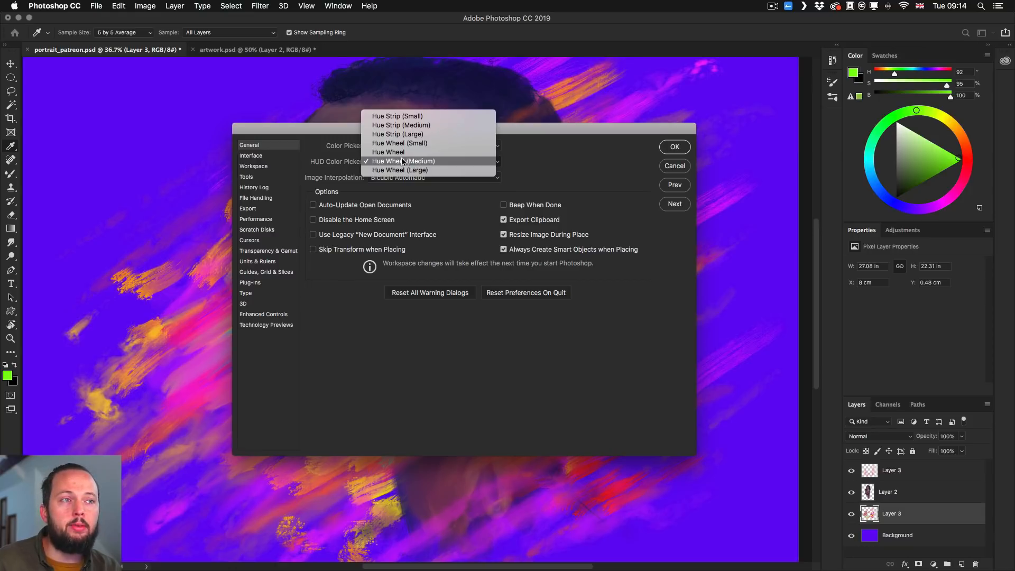
left_click(552, 157)
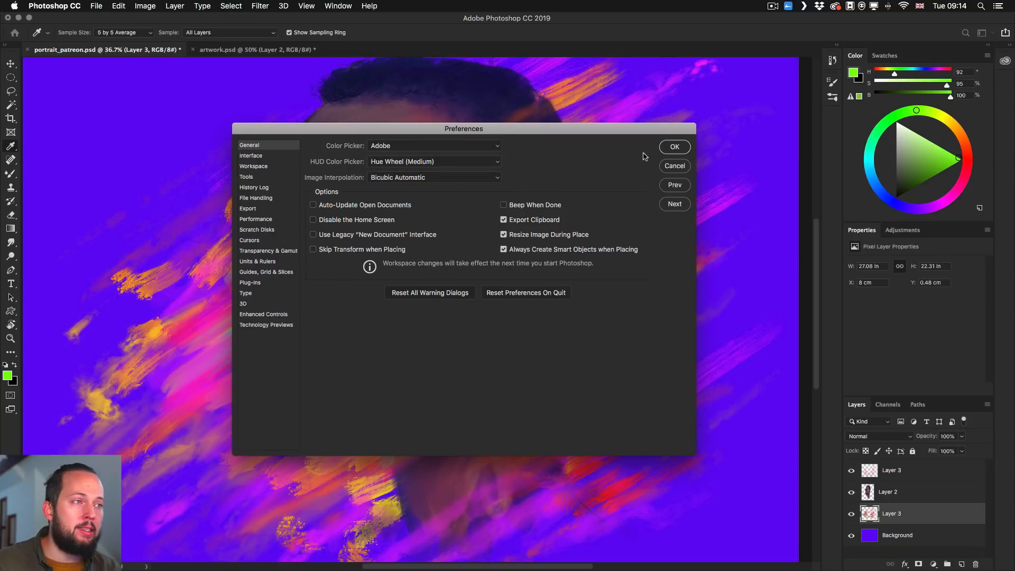
left_click(671, 146)
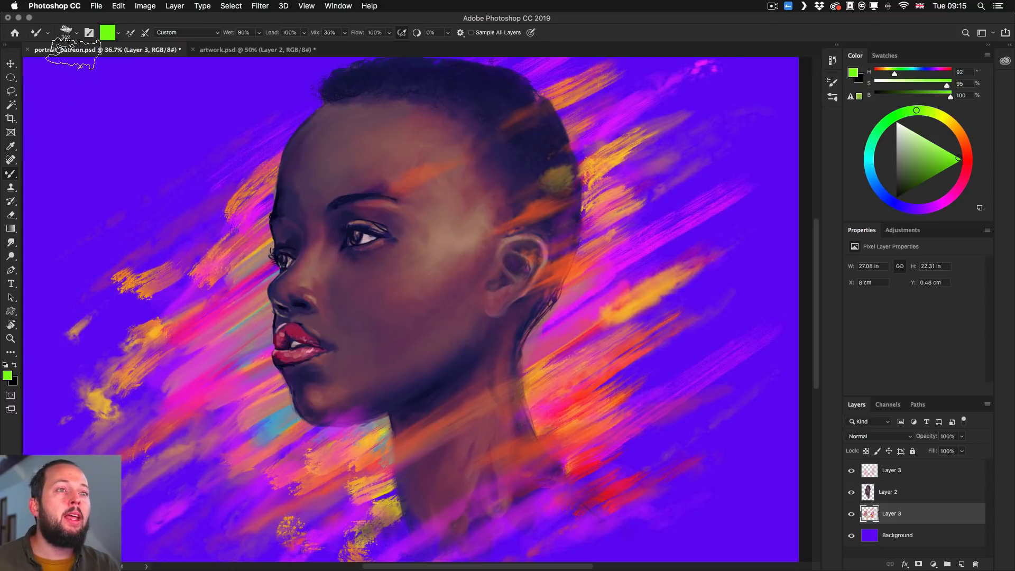
left_click(303, 5)
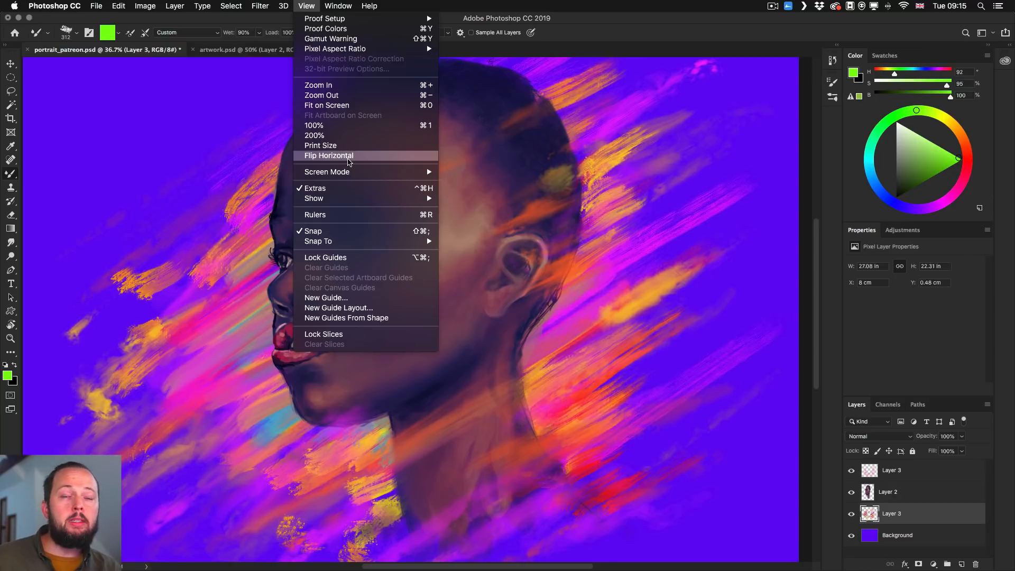
mouse_move(127, 5)
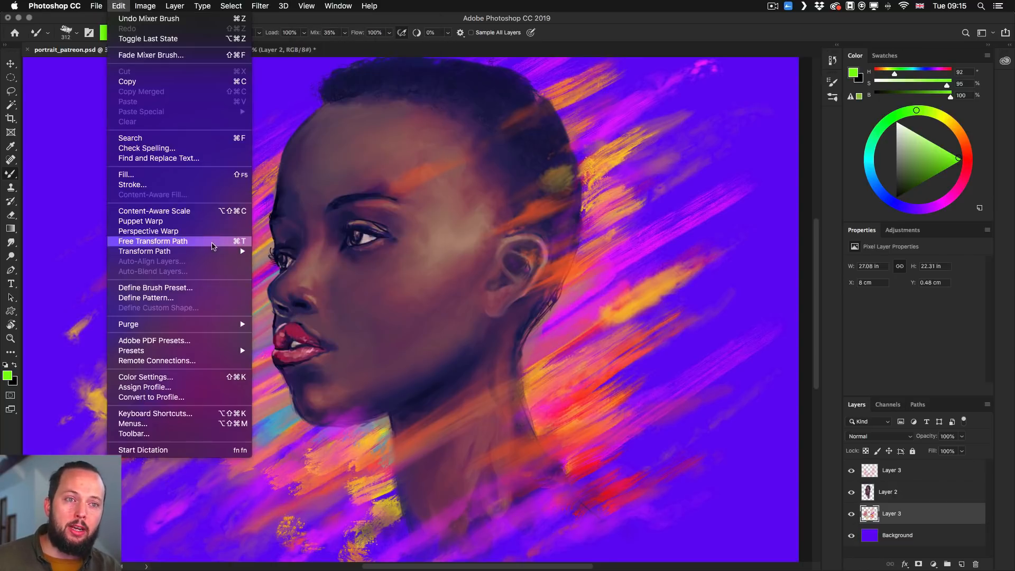
mouse_move(217, 252)
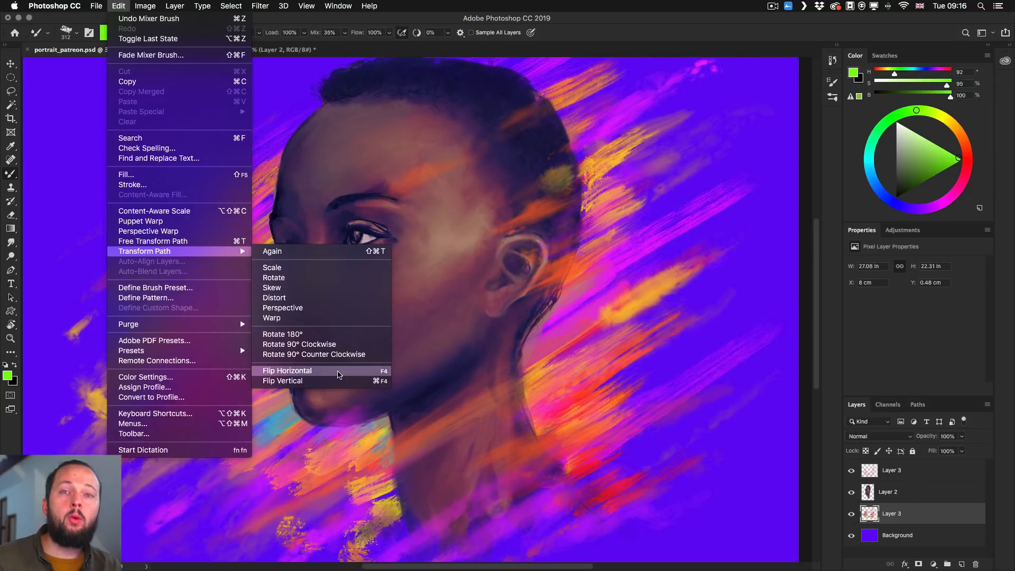
mouse_move(146, 9)
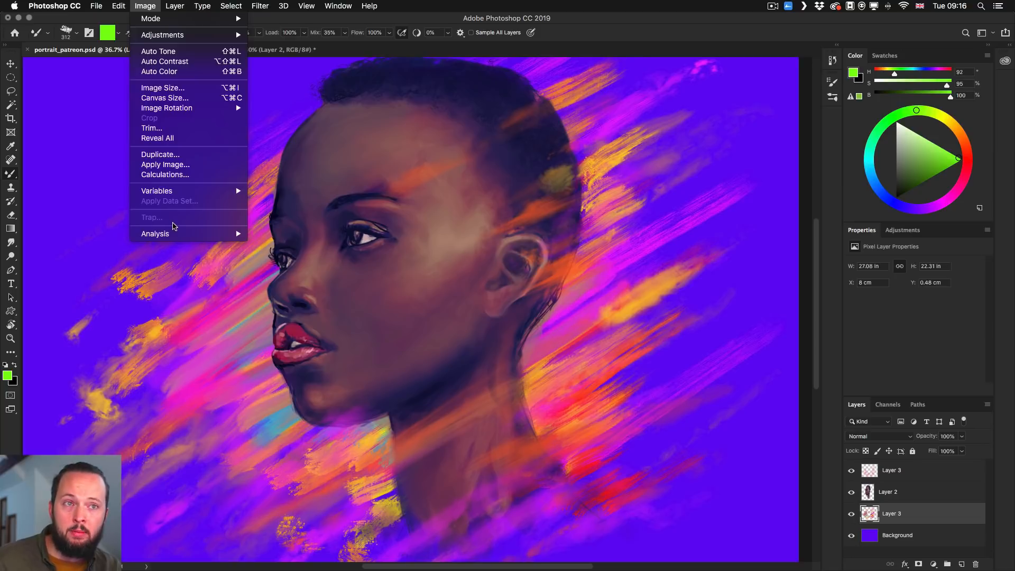
mouse_move(223, 108)
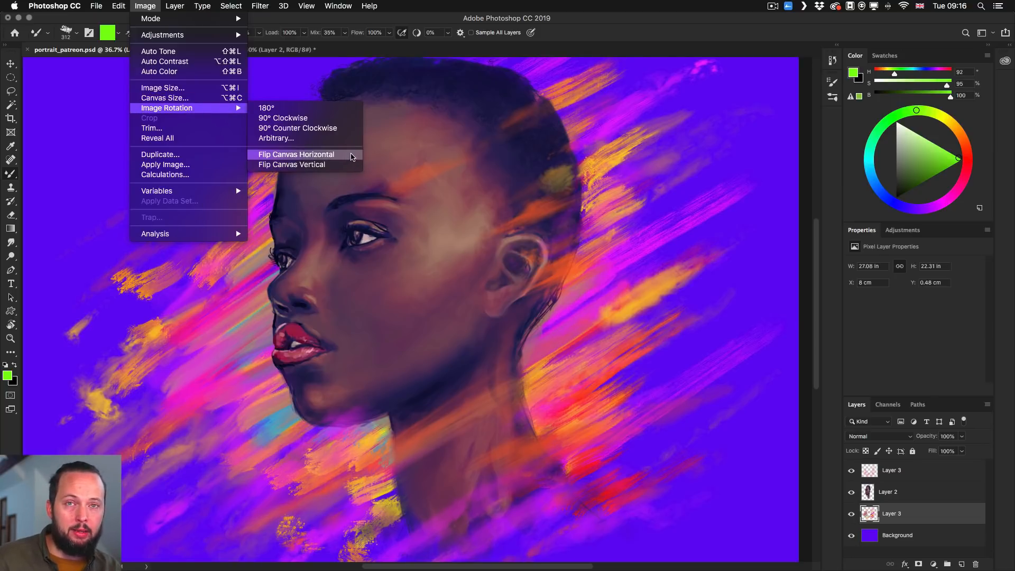
key("Escape")
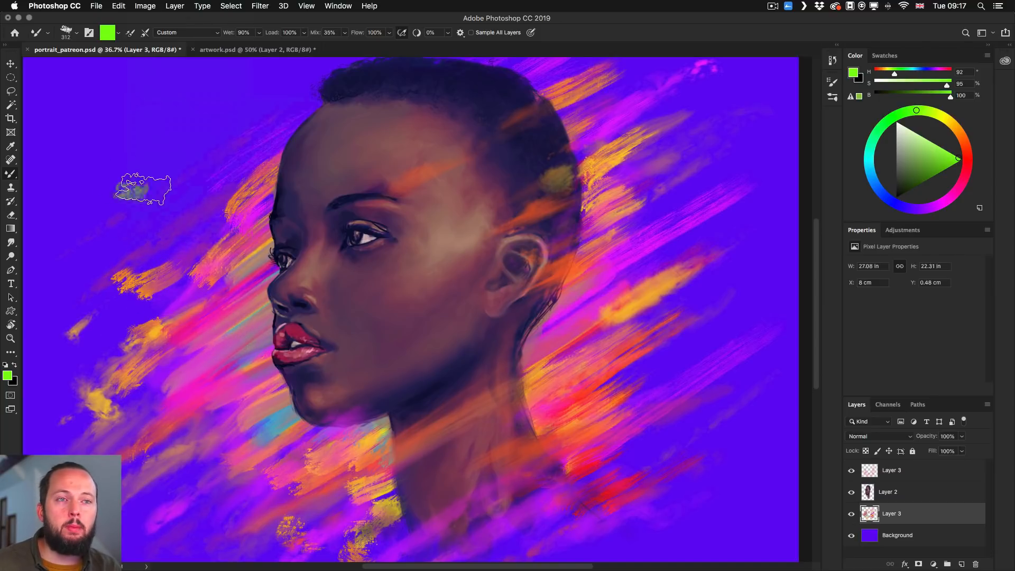
Paint two bright green test strokes, one in front of the forehead and one behind the neck, and flip the view horizontally
left_click_drag(141, 190, 264, 172)
left_click_drag(529, 353, 708, 350)
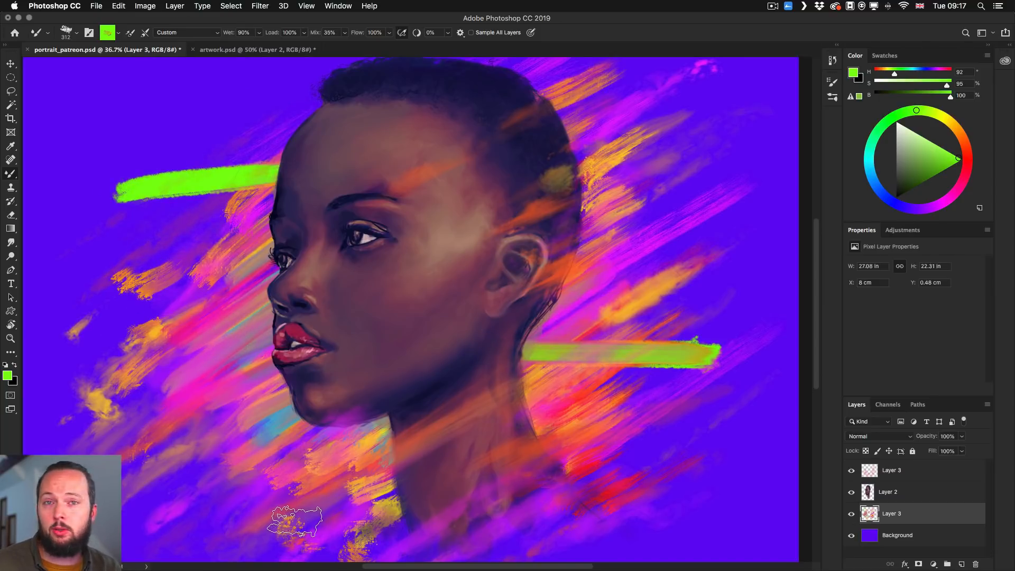
left_click(306, 5)
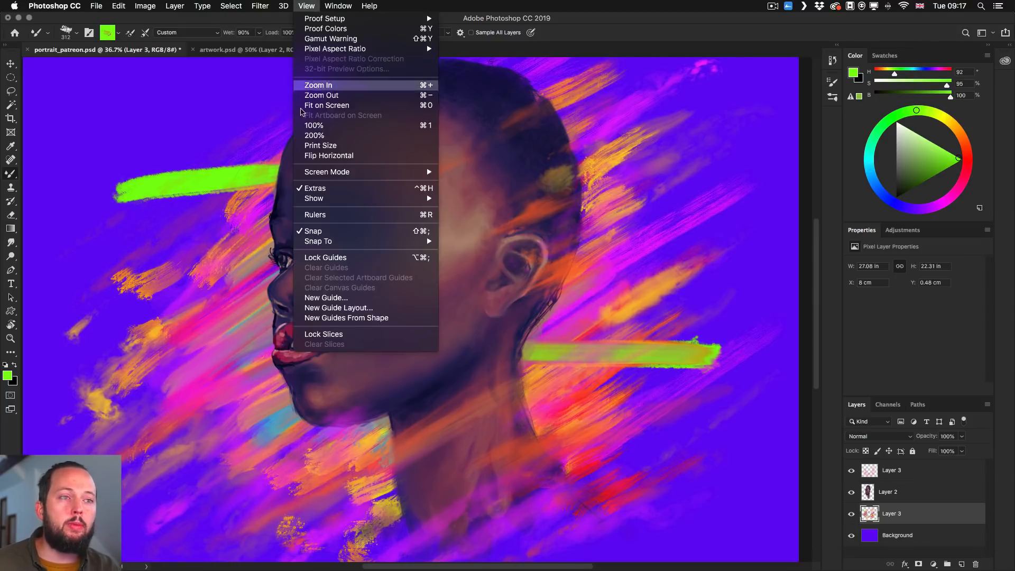
left_click(326, 157)
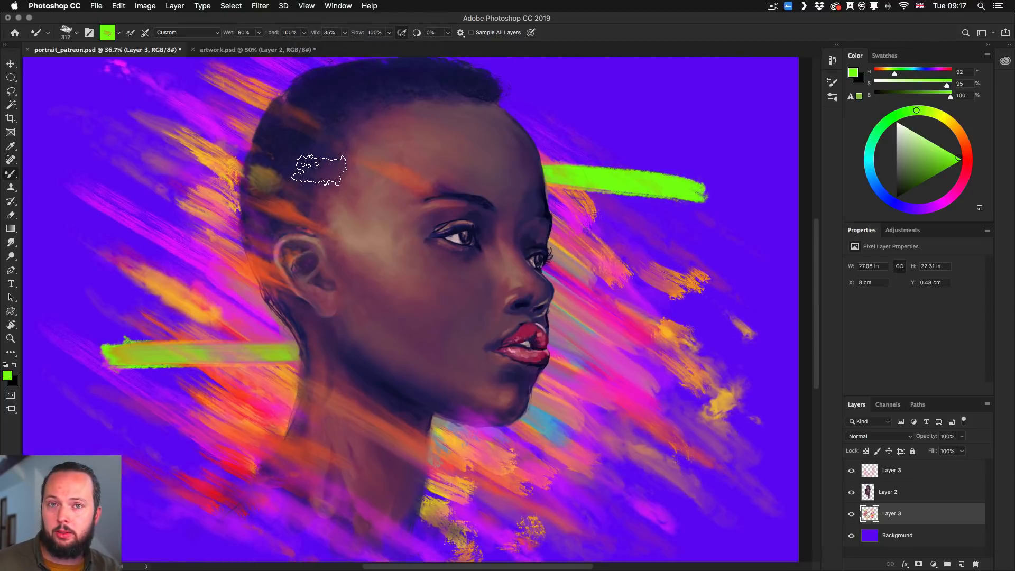
Paint a vertical green stroke behind the head and a crossing pair of green strokes in front of the face
mouse_move(127, 108)
left_mouse_down()
mouse_move(129, 243)
mouse_move(133, 302)
left_mouse_up()
left_click_drag(597, 302, 732, 302)
left_click_drag(648, 211, 634, 444)
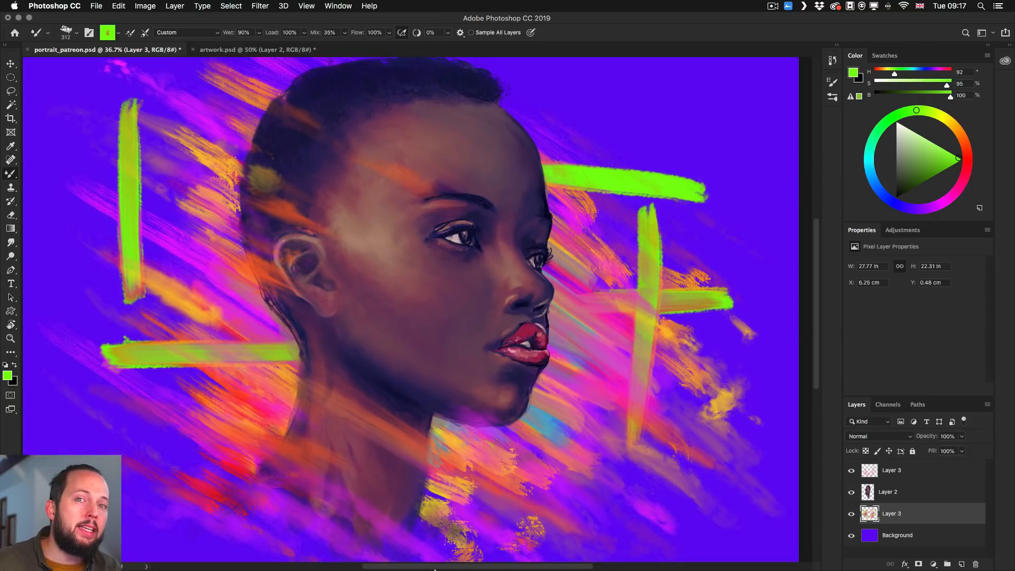
Undo all five green test strokes and flip the view horizontally back to its original orientation
key("super+z")
key("super+z")
key("super+z")
key("super+z")
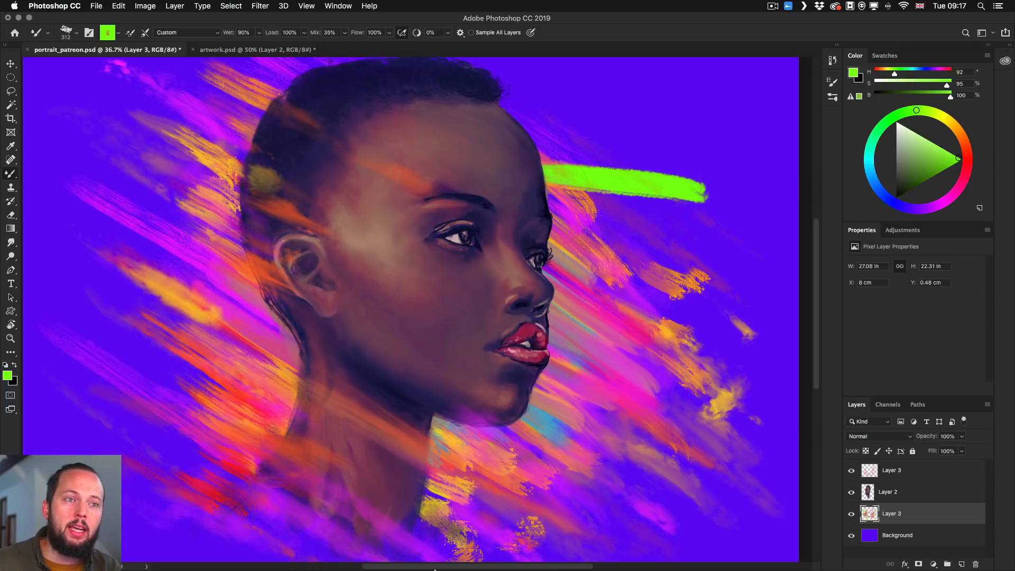
key("super+z")
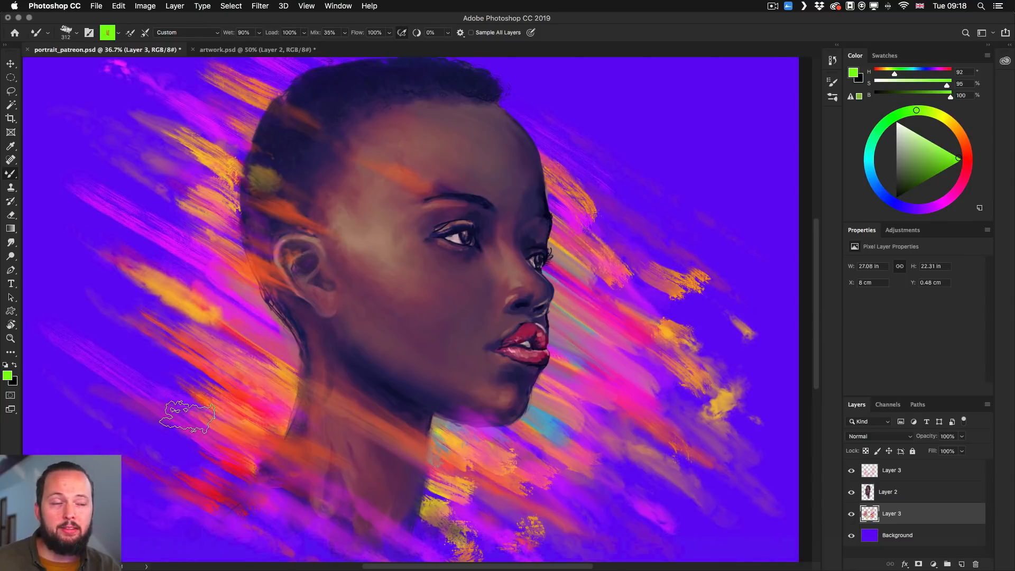
left_click(310, 6)
left_click(338, 157)
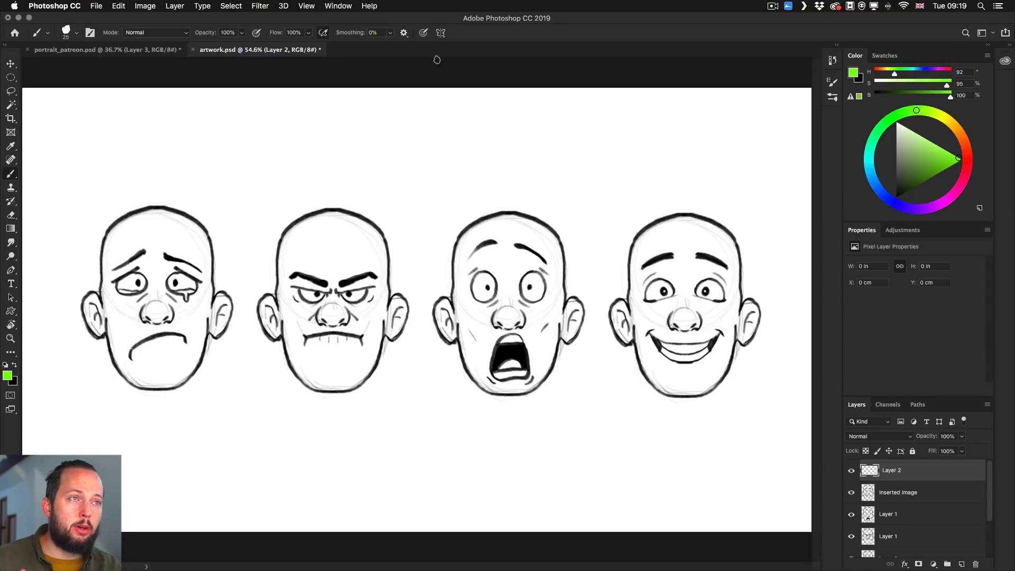
Place a vertical paint symmetry axis through the center of the angry face in artwork.psd and reset the colors to default black and white
left_click(441, 34)
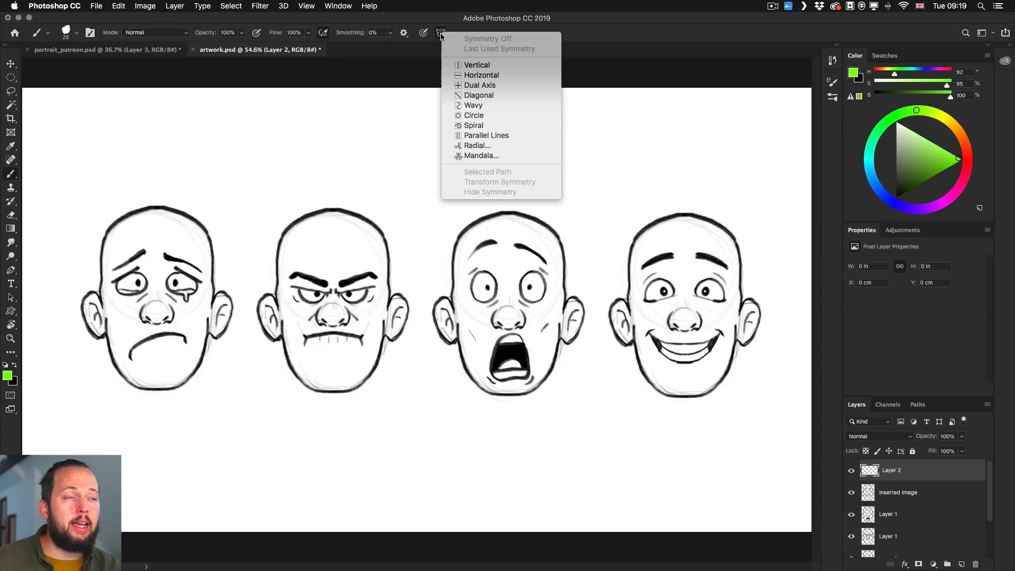
left_click(500, 65)
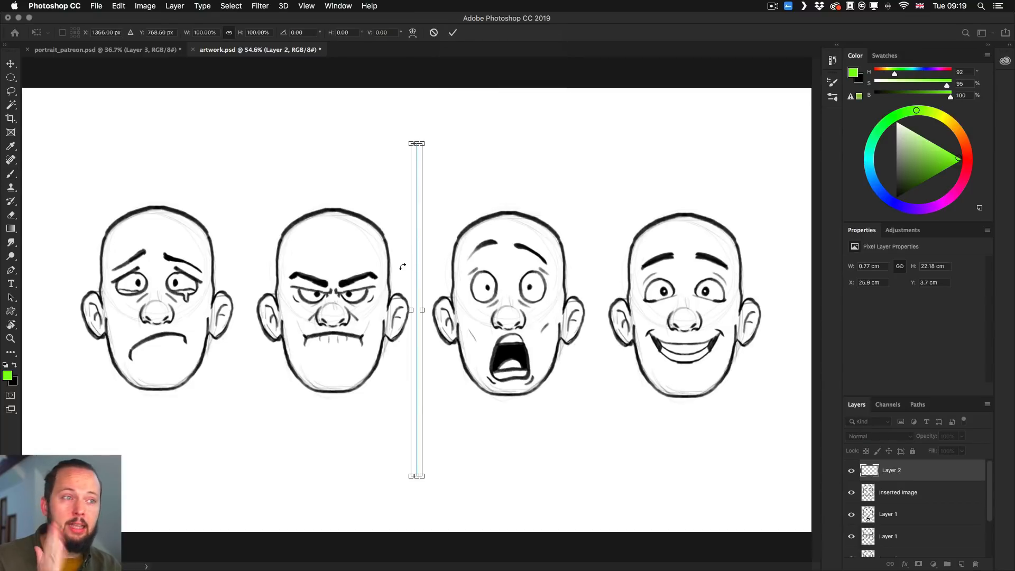
left_click_drag(417, 267, 332, 268)
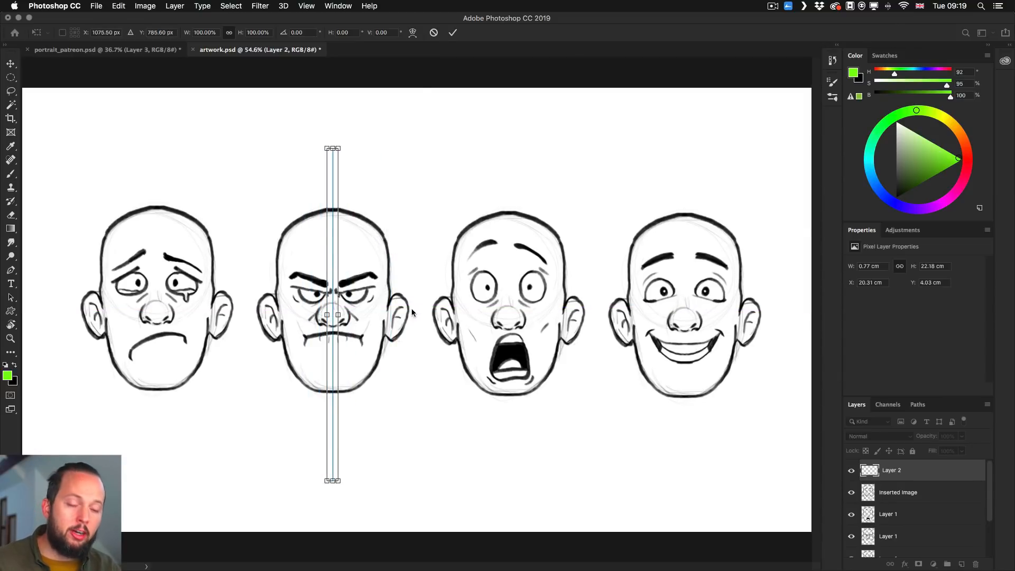
key("Return")
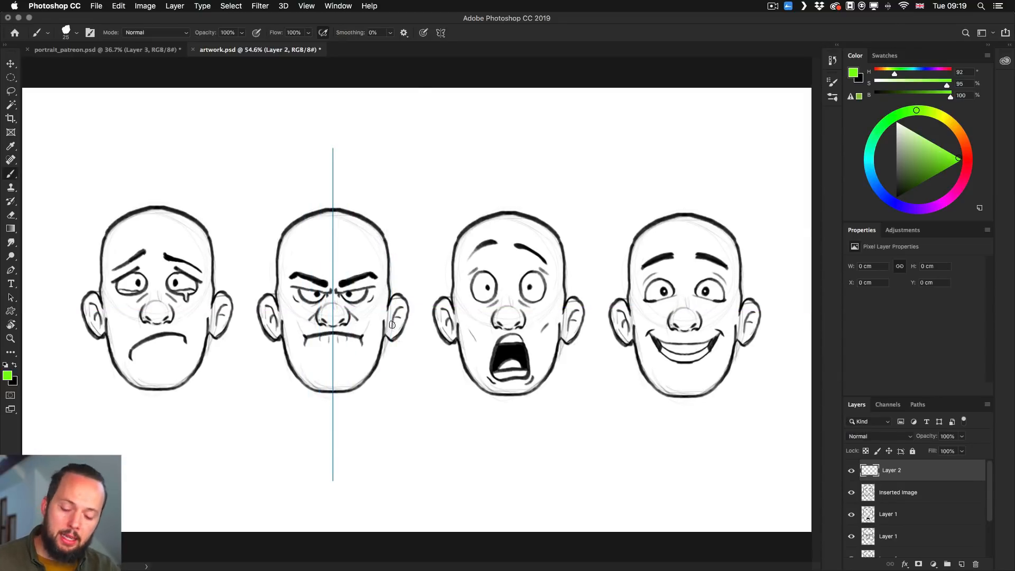
key("d")
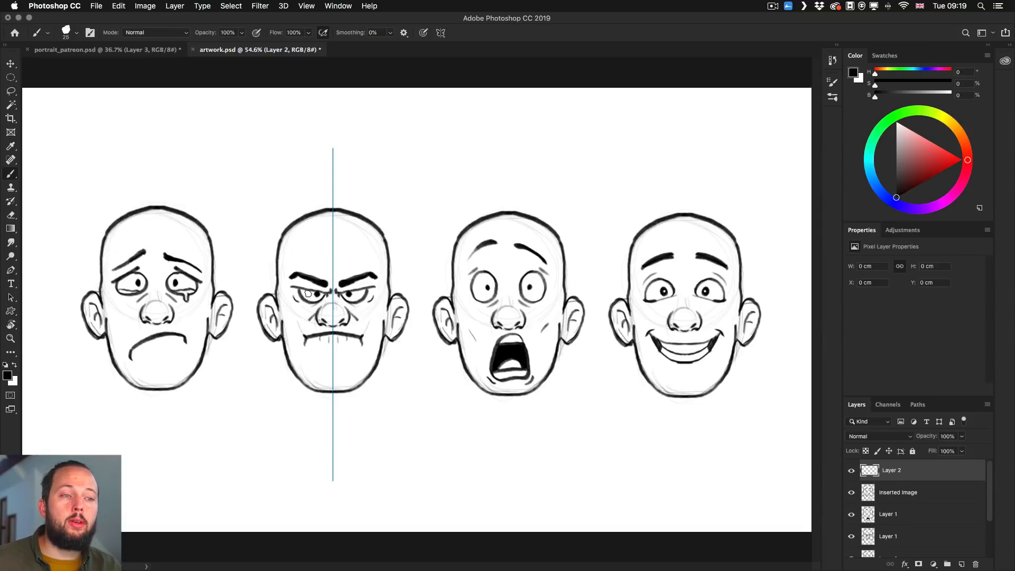
Paint mirrored black side hair, a curled moustache and, with the symmetry line hidden, a pointed goatee on the angry face
mouse_move(274, 285)
left_mouse_down()
mouse_move(266, 263)
mouse_move(273, 282)
mouse_move(267, 260)
mouse_move(266, 279)
mouse_move(279, 243)
mouse_move(263, 277)
mouse_move(268, 297)
left_mouse_up()
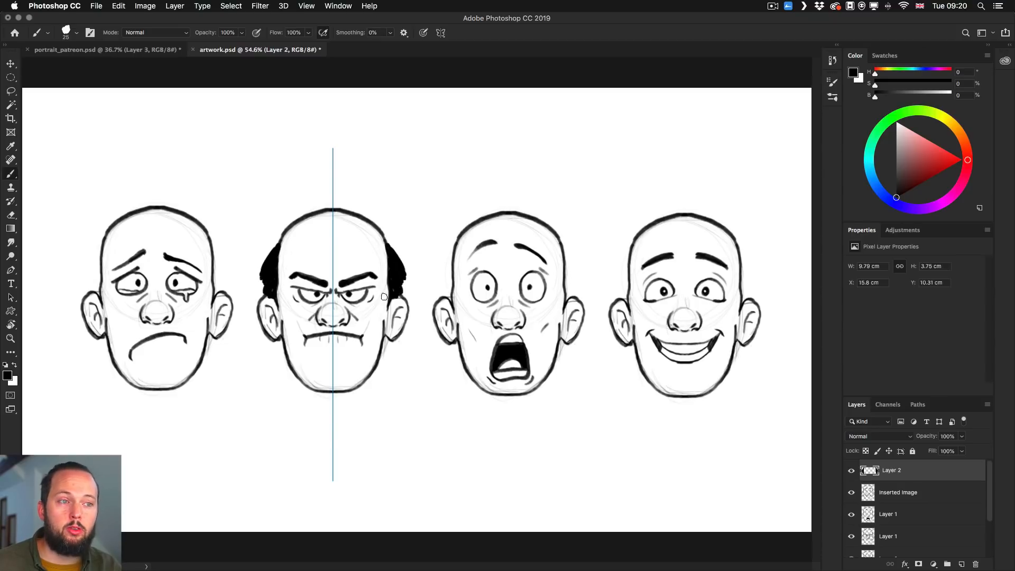
mouse_move(326, 326)
left_mouse_down()
mouse_move(297, 323)
mouse_move(299, 331)
left_mouse_up()
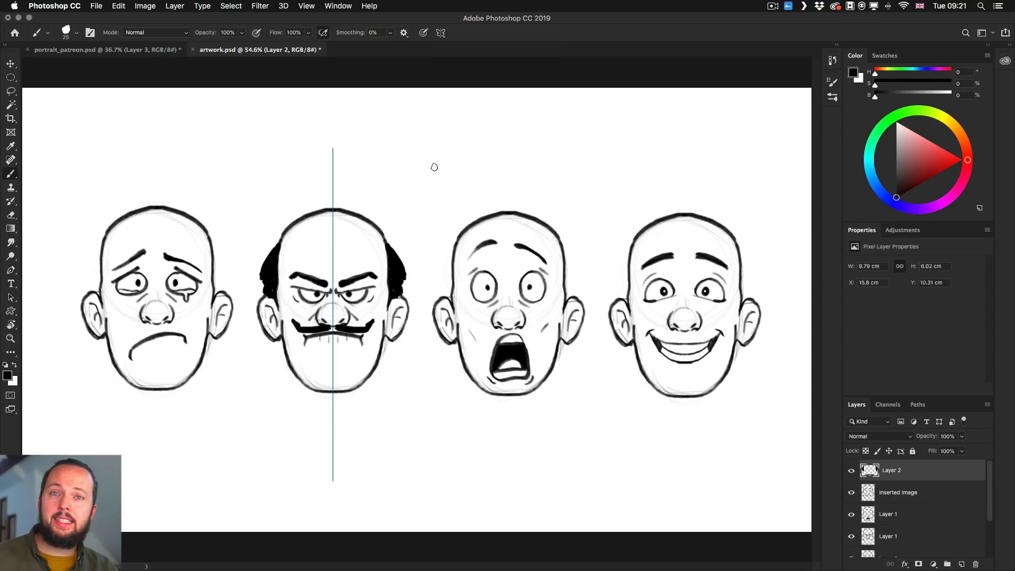
left_click(441, 32)
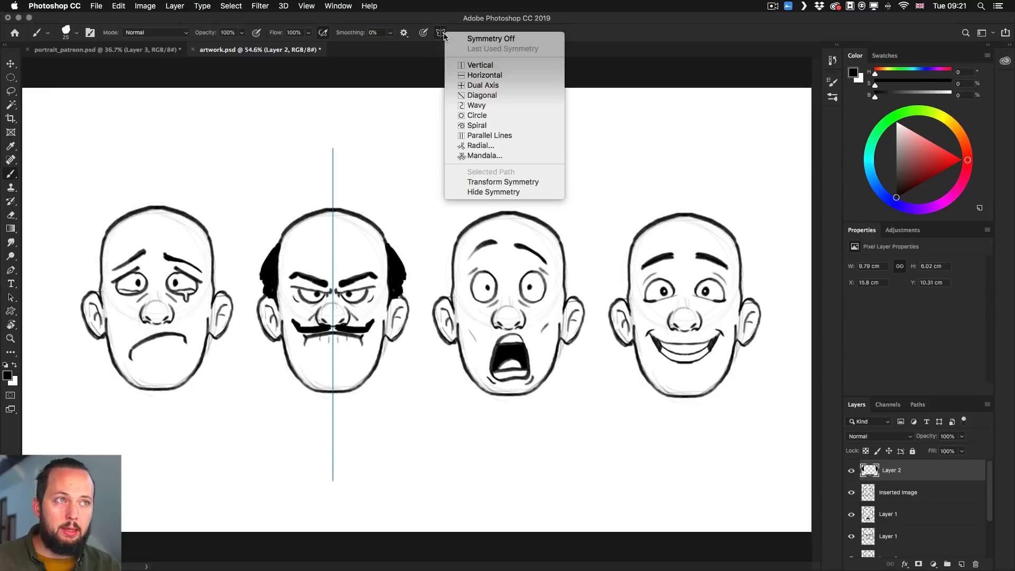
left_click(480, 194)
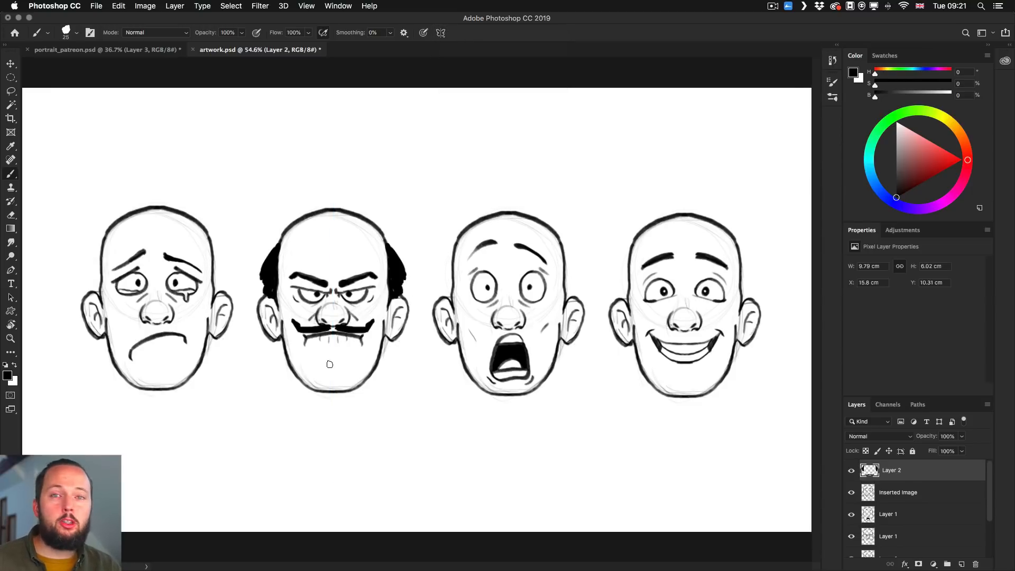
mouse_move(320, 365)
left_mouse_down()
mouse_move(346, 370)
mouse_move(333, 394)
mouse_move(325, 360)
mouse_move(336, 402)
left_mouse_up()
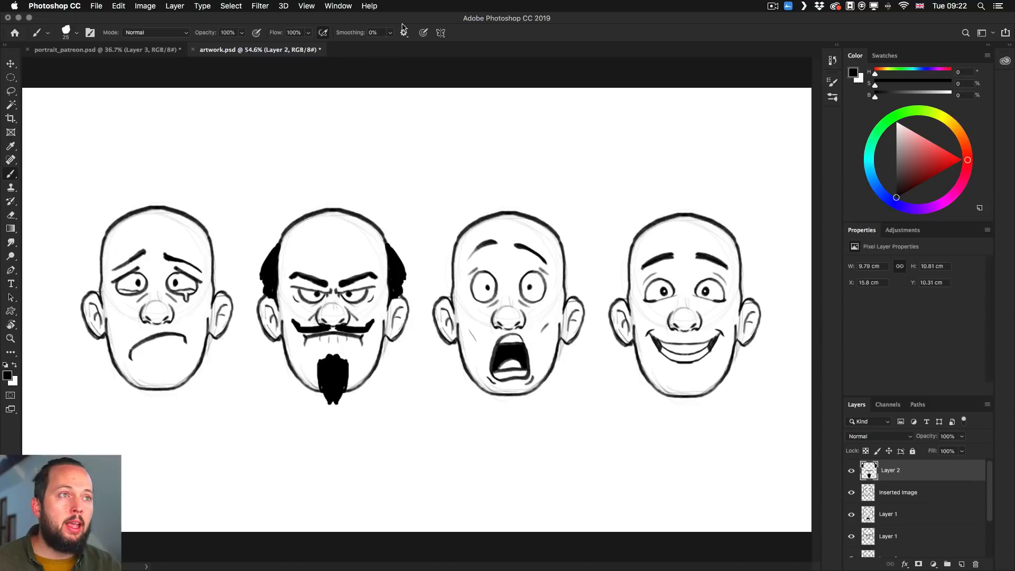
Show the vertical symmetry axis again and move it from the angry face to the center of the shocked face
left_click(441, 33)
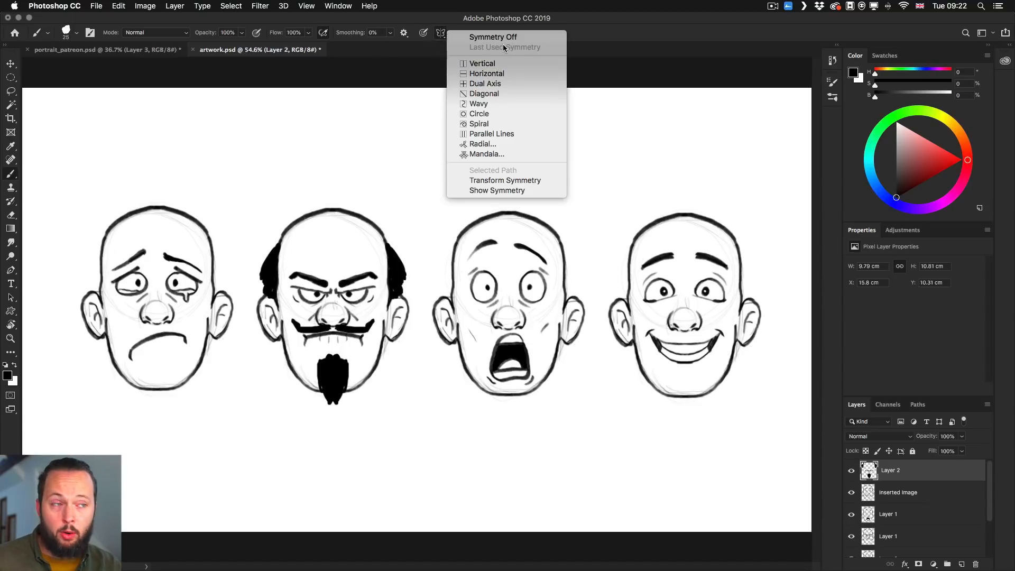
left_click(493, 189)
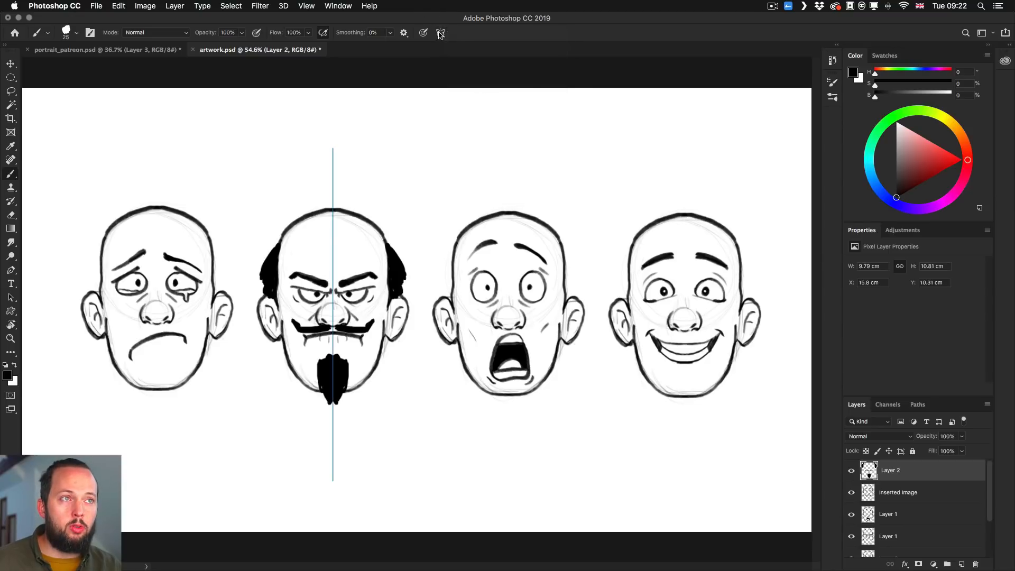
left_click(440, 33)
left_click(510, 175)
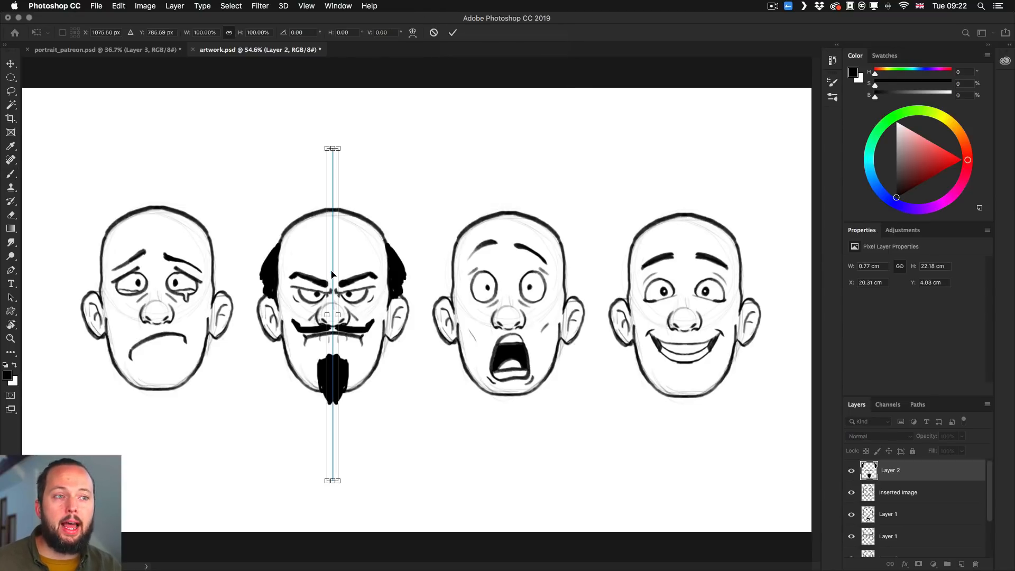
left_click_drag(332, 264, 507, 282)
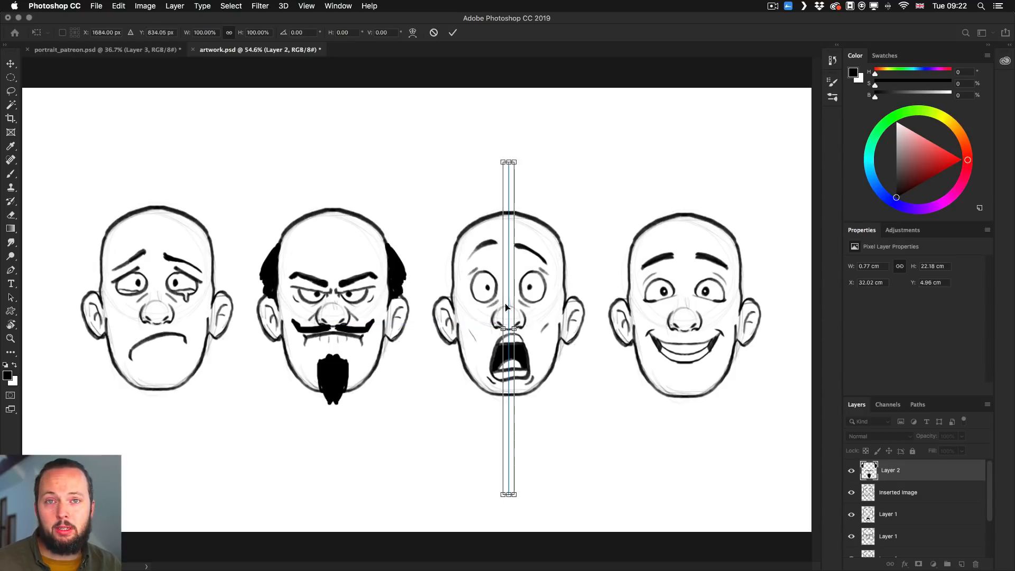
key("Return")
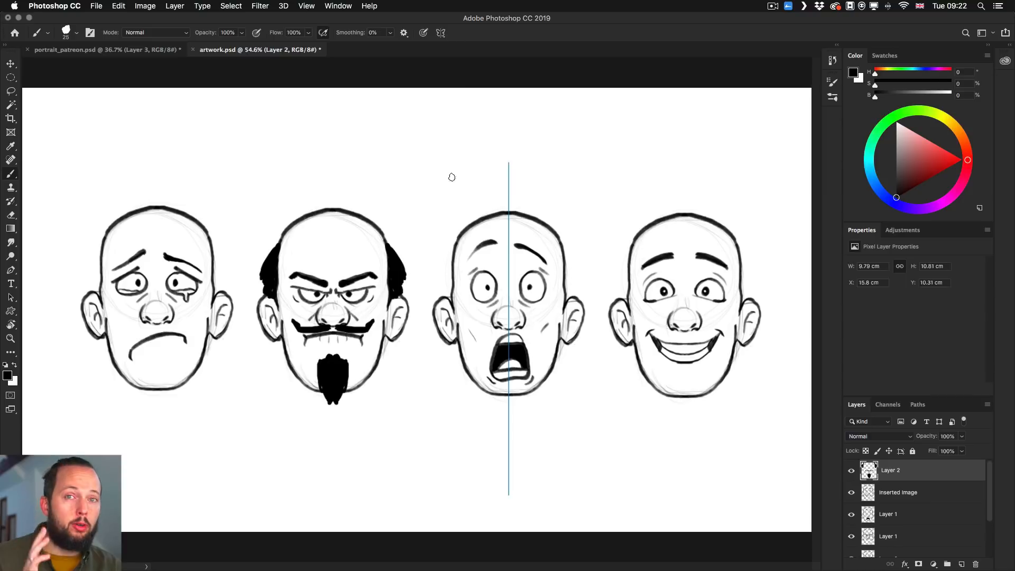
Replace the vertical axis with a mandala paint symmetry of 3 segments at its default position
left_click(440, 33)
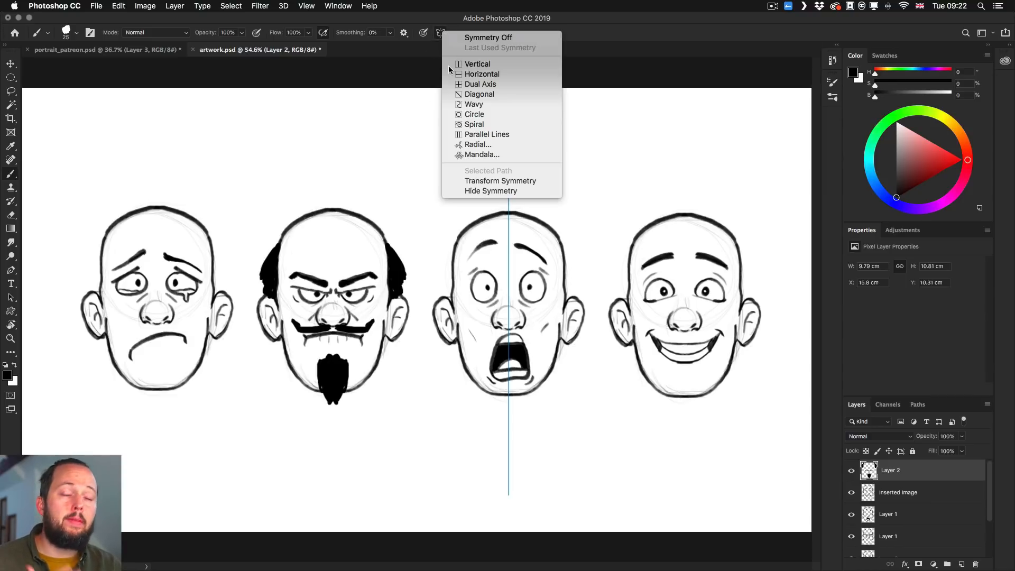
left_click(495, 153)
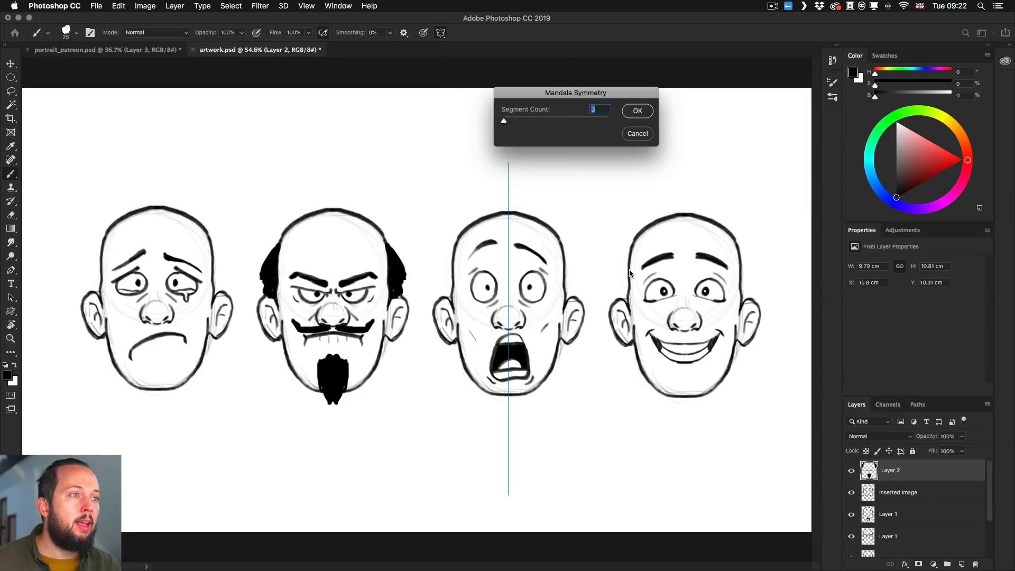
left_click(637, 112)
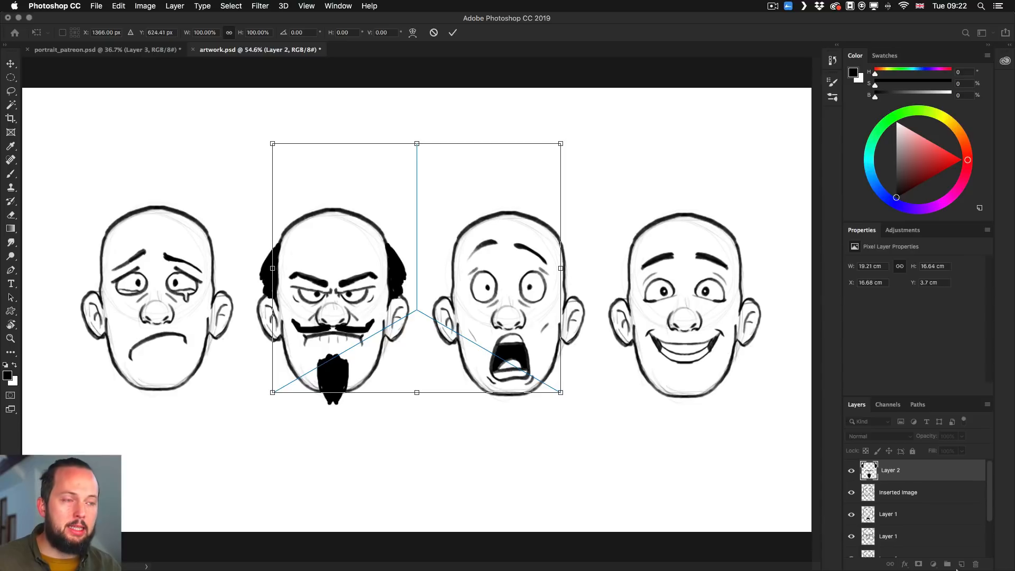
key("Return")
Add a new layer filled with white and paint black zigzag and crescent strokes repeated by the mandala symmetry
left_click(960, 564)
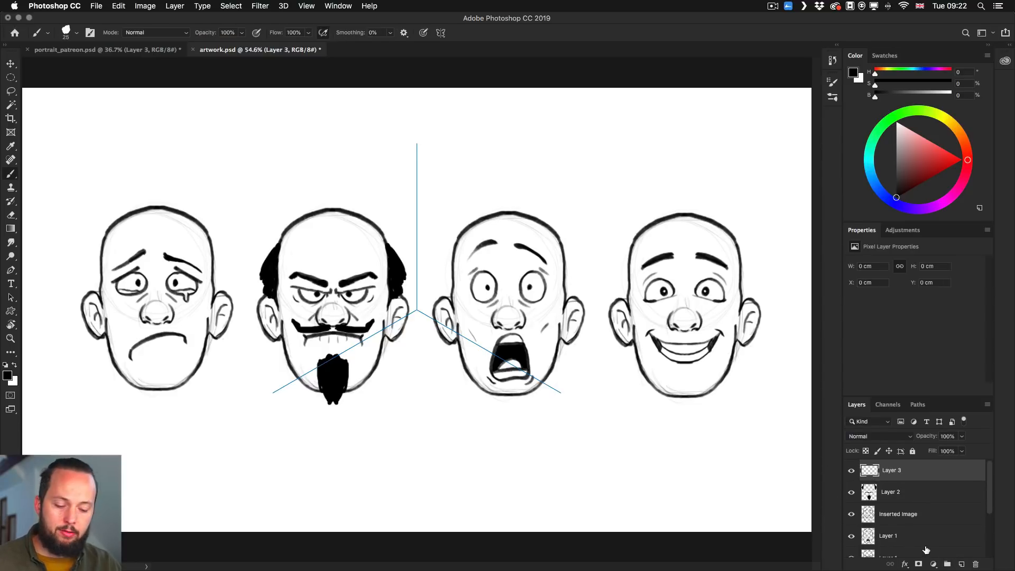
key("super+BackSpace")
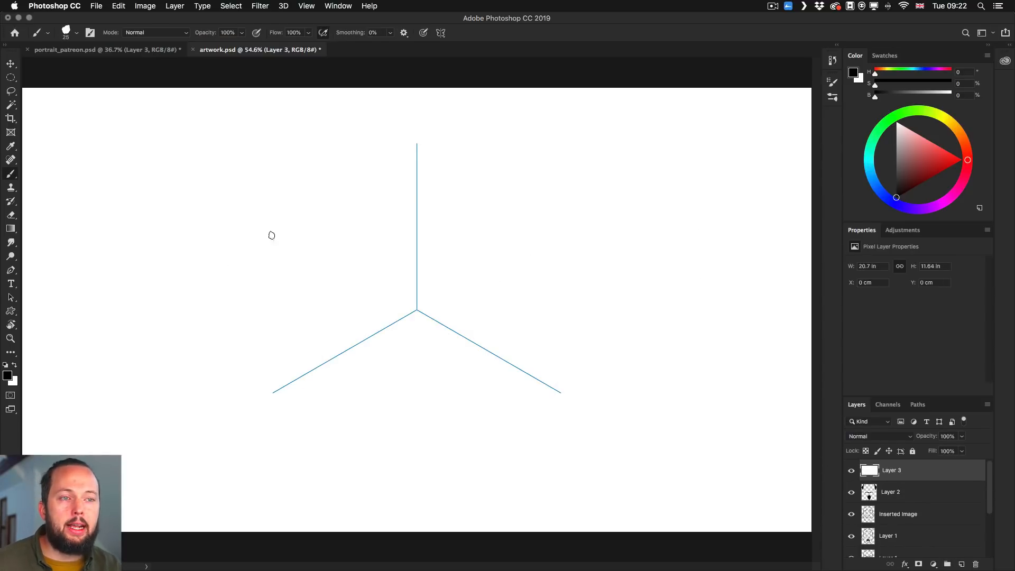
mouse_move(259, 267)
left_mouse_down()
mouse_move(245, 311)
mouse_move(264, 285)
mouse_move(269, 303)
mouse_move(307, 284)
mouse_move(351, 316)
left_mouse_up()
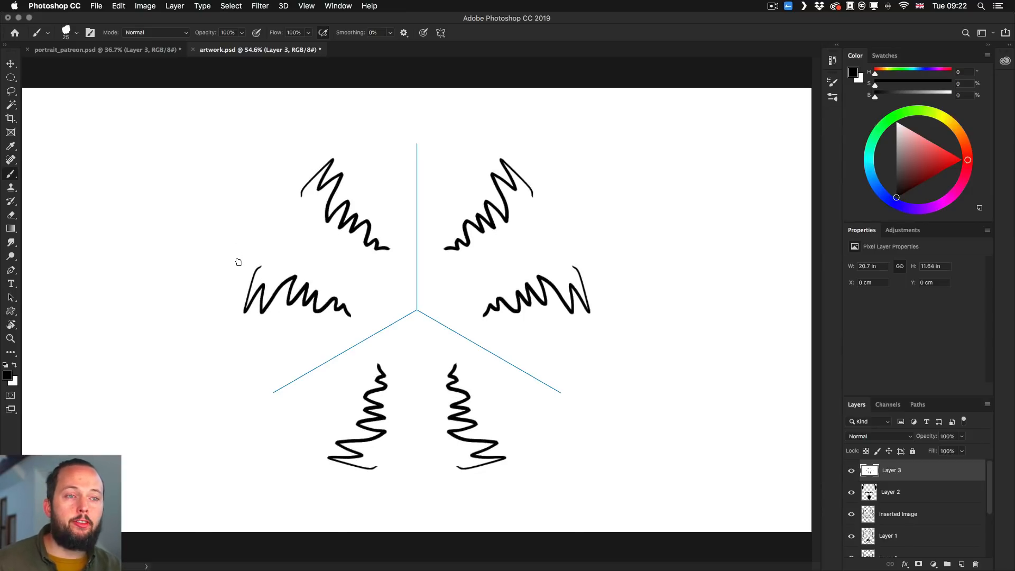
mouse_move(234, 256)
left_mouse_down()
mouse_move(222, 281)
mouse_move(234, 288)
left_mouse_up()
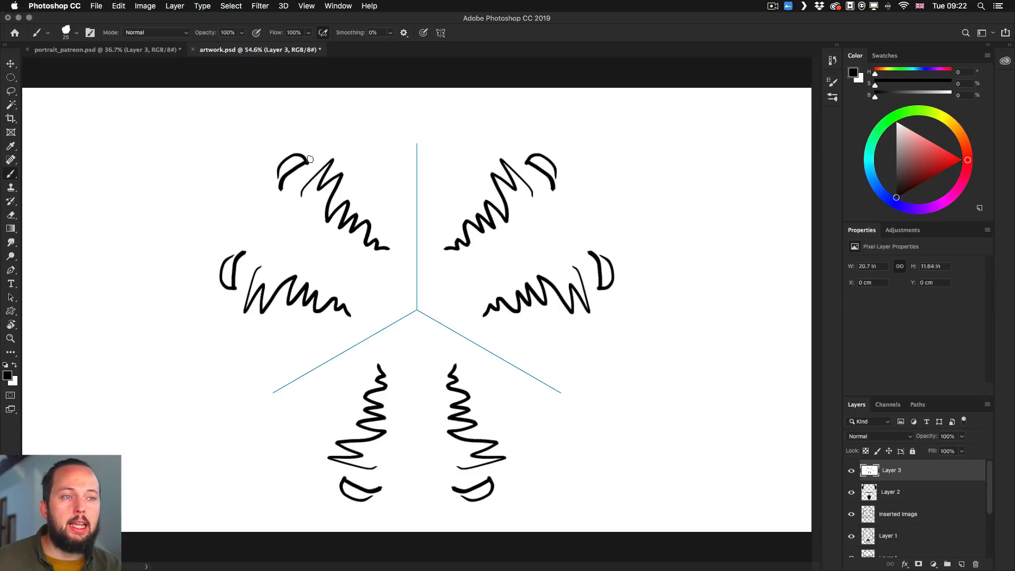